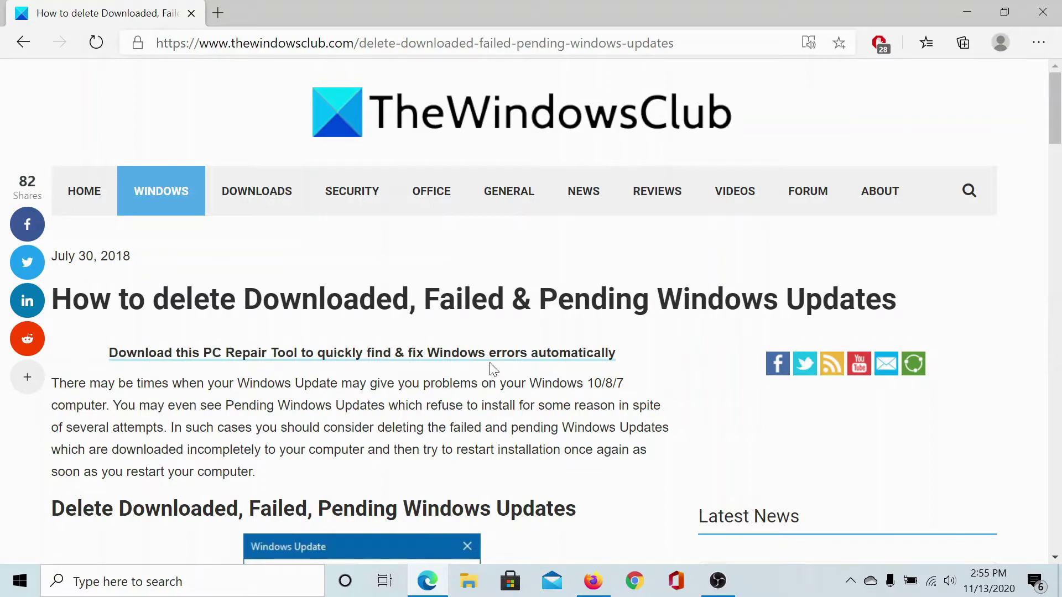
# Scroll the article down to the '1] Delete the contents of the Temporary folder' section
pyautogui.scroll(-1, 365, 332)
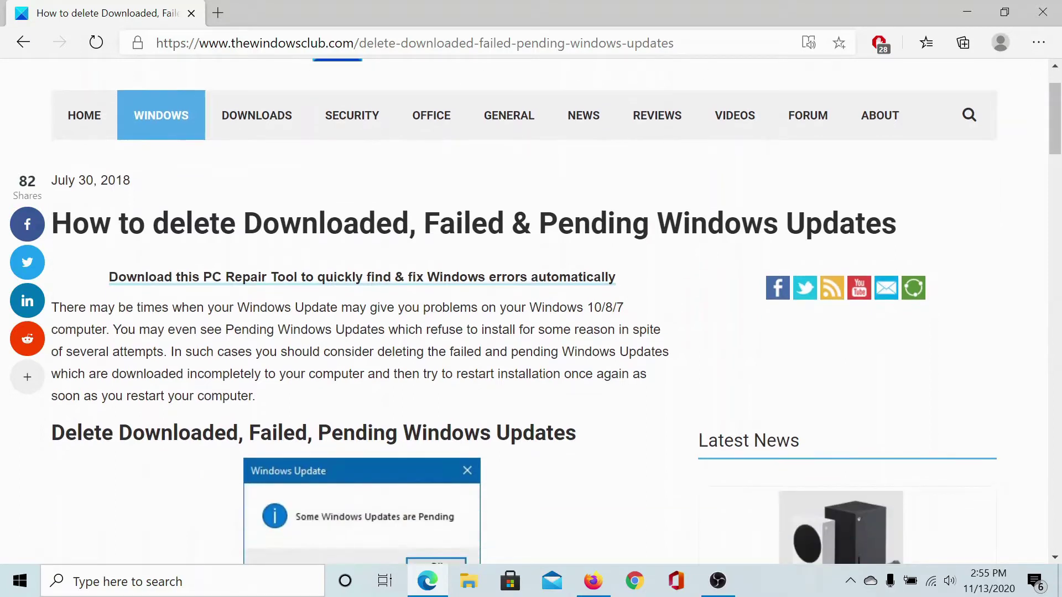
pyautogui.scroll(-6, 471, 449)
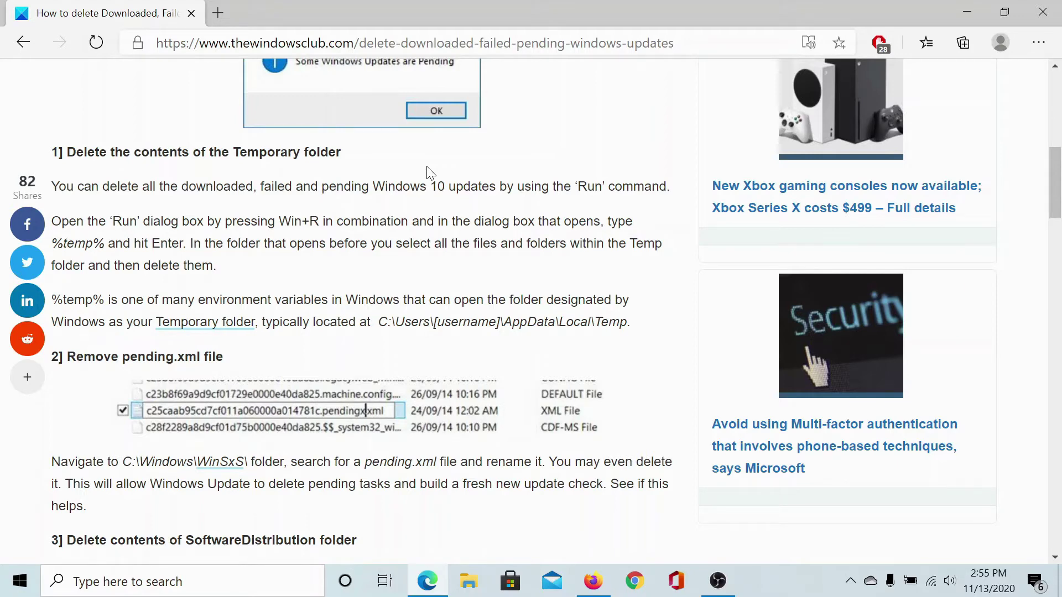
# Open the Windows Temp folder from the Run dialog and grant access to it
pyautogui.press('super+r')
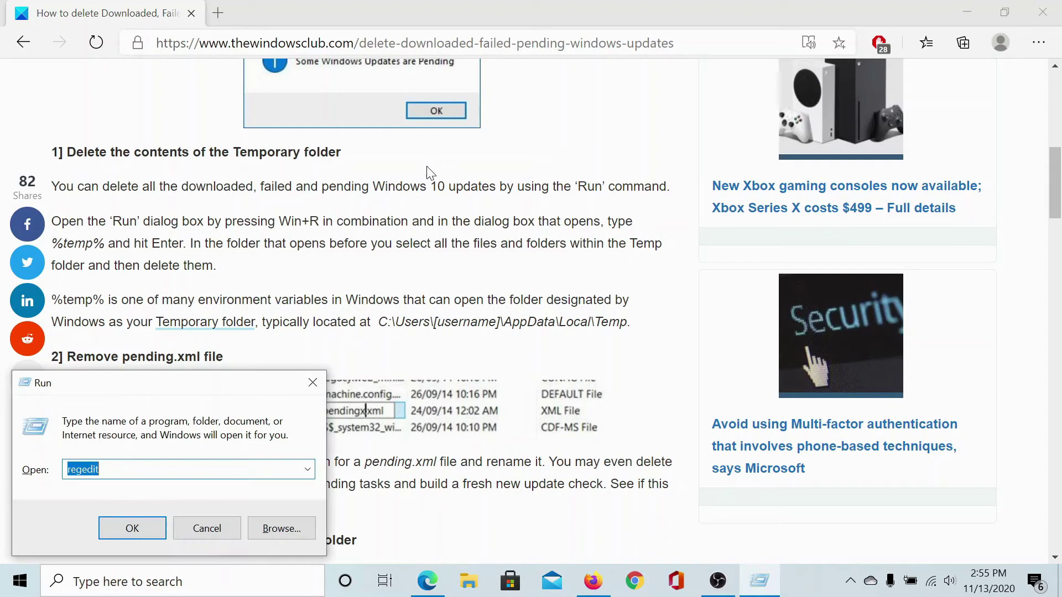
pyautogui.write('temp')
pyautogui.press('Return')
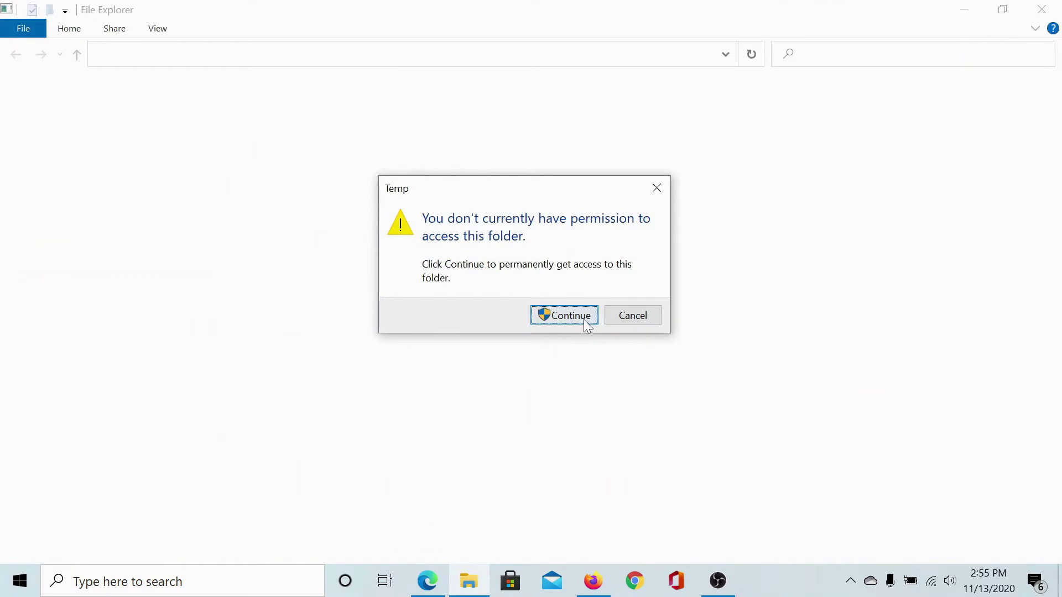
pyautogui.click(569, 317)
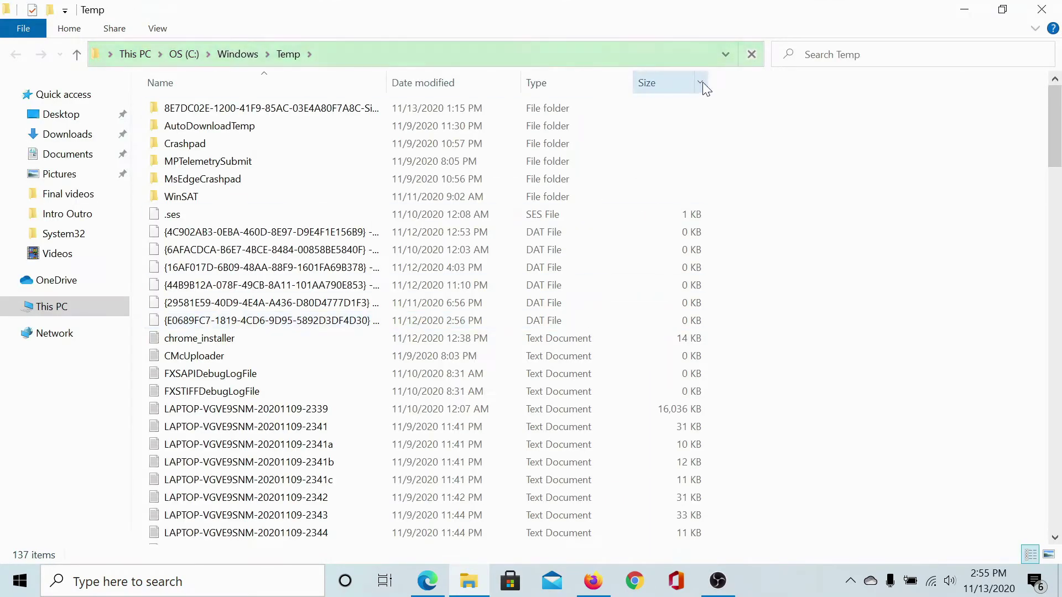
# Delete all 137 Temp items with administrator permission, skipping the files still in use
pyautogui.click(435, 267)
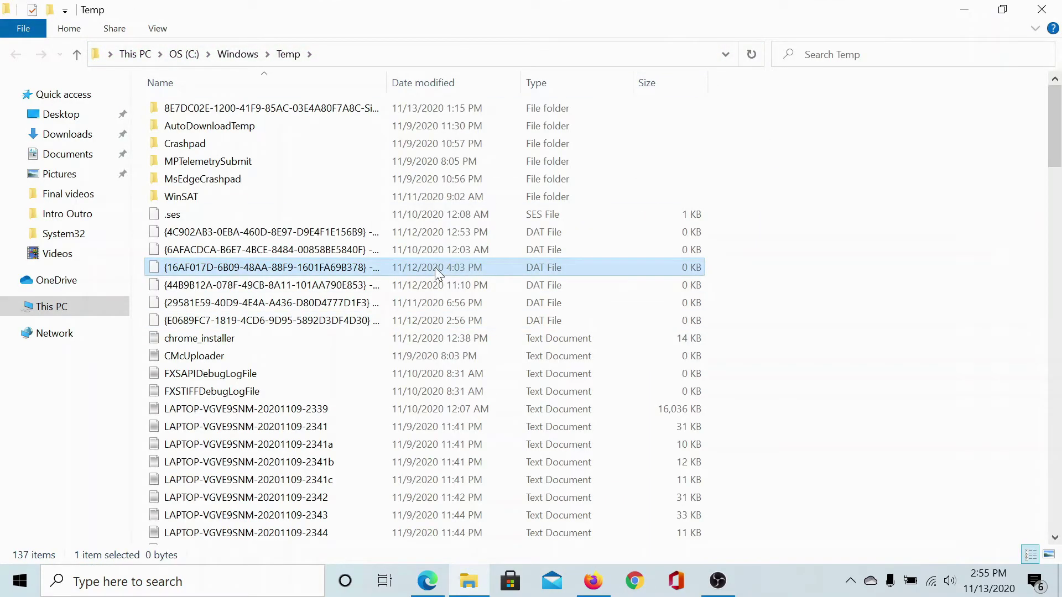
pyautogui.hotkey('ctrl', 'a')
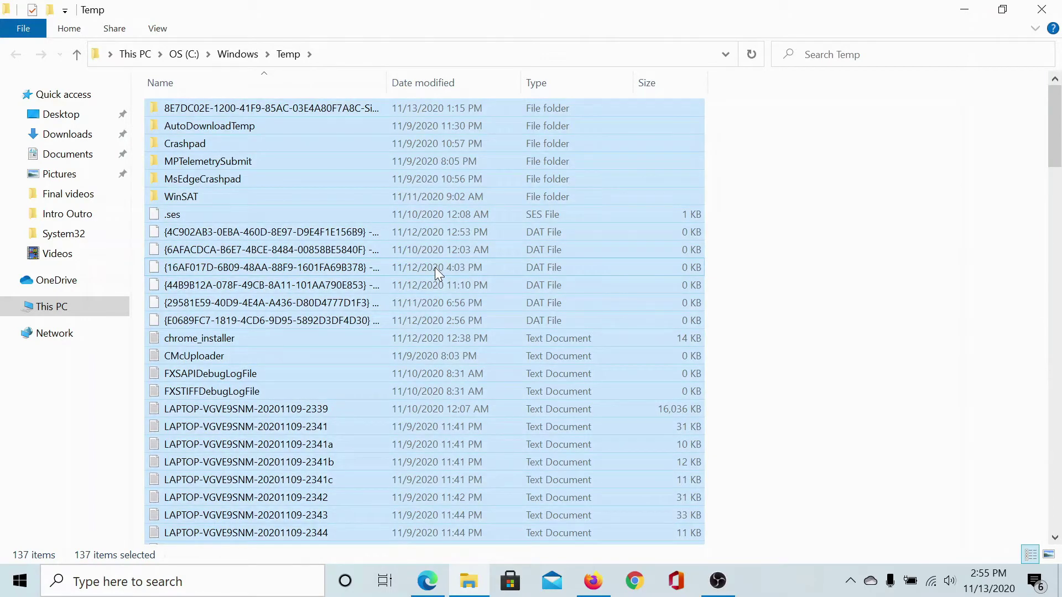
pyautogui.press('Delete')
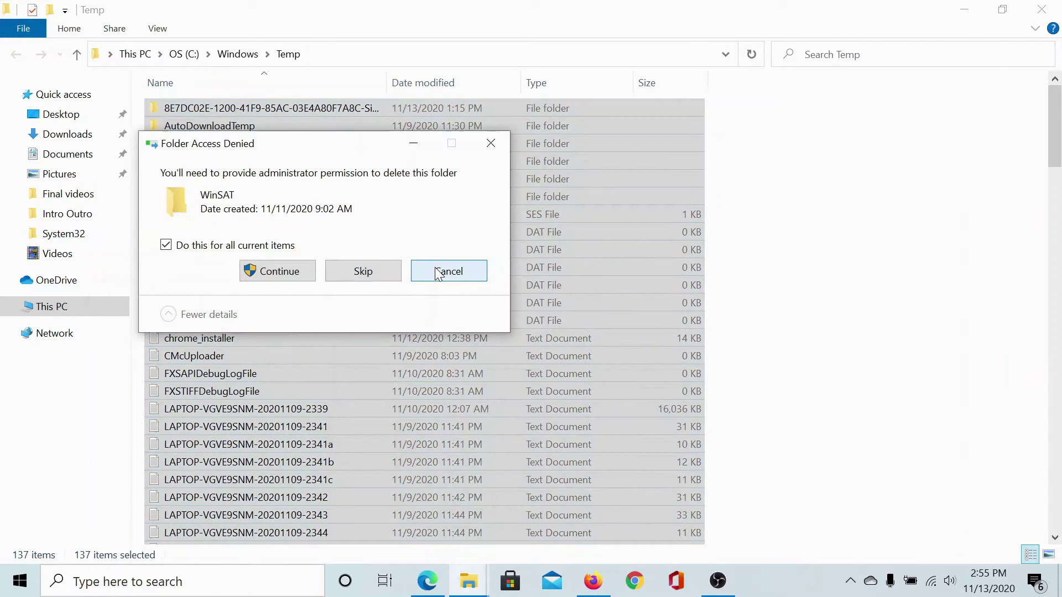
pyautogui.click(277, 276)
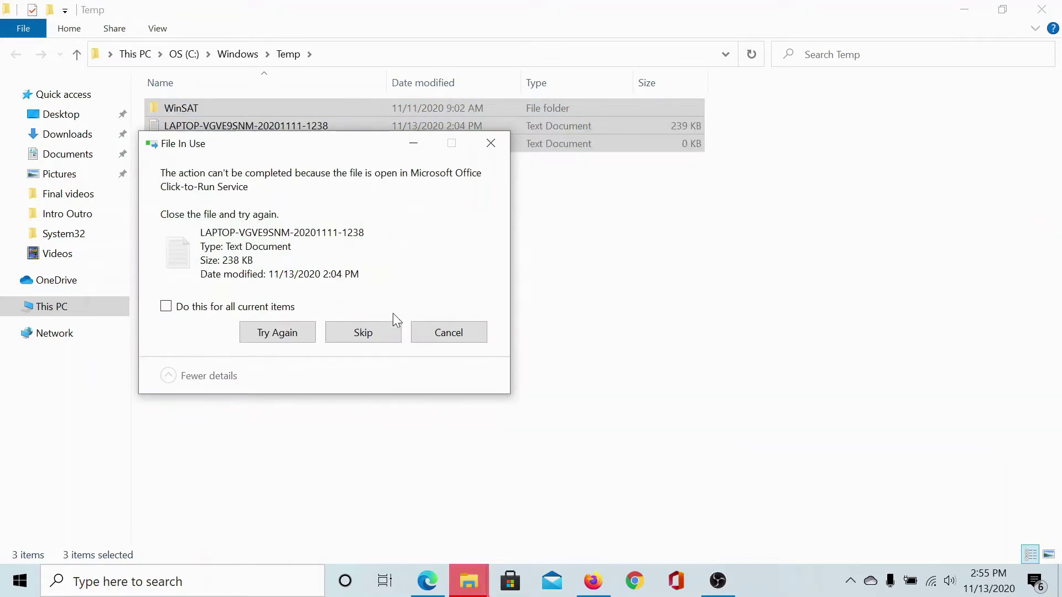
pyautogui.click(492, 143)
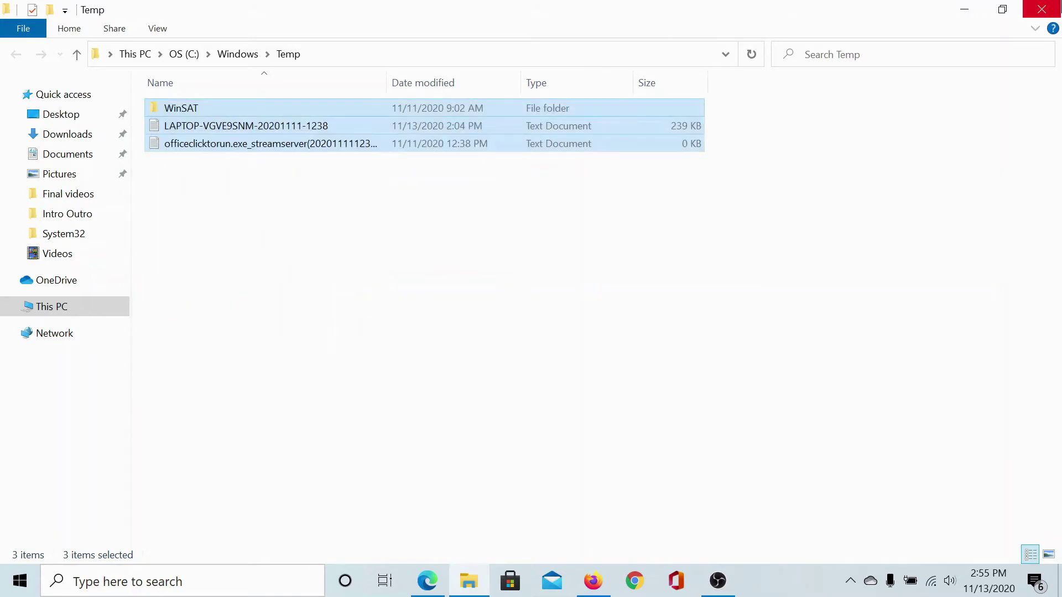
pyautogui.hotkey('alt', 'Tab')
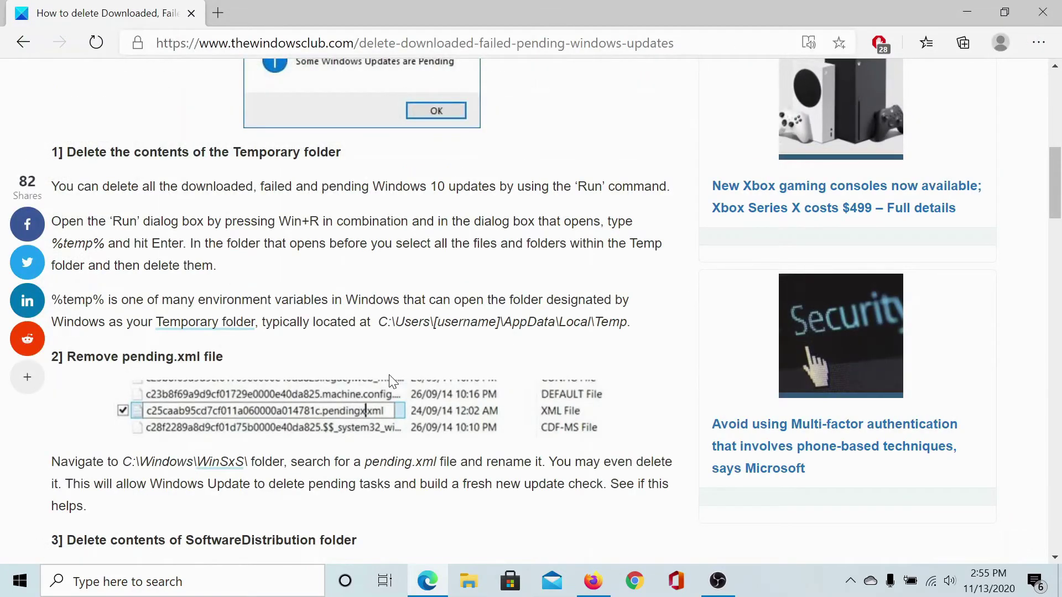
# Scroll the article on to the pending.xml and SoftwareDistribution sections
pyautogui.scroll(-3, 393, 382)
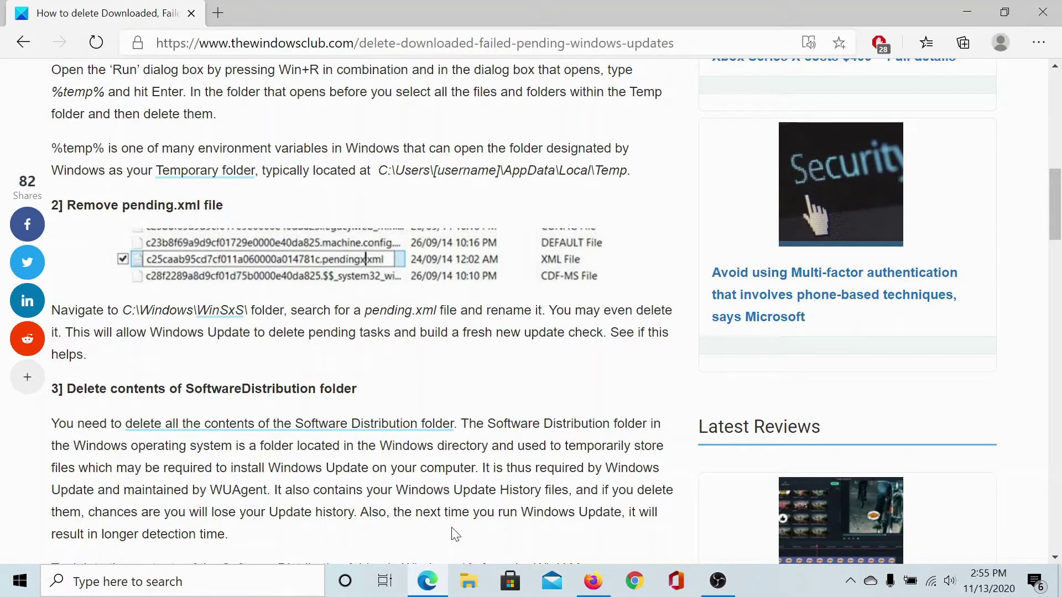
pyautogui.click(475, 586)
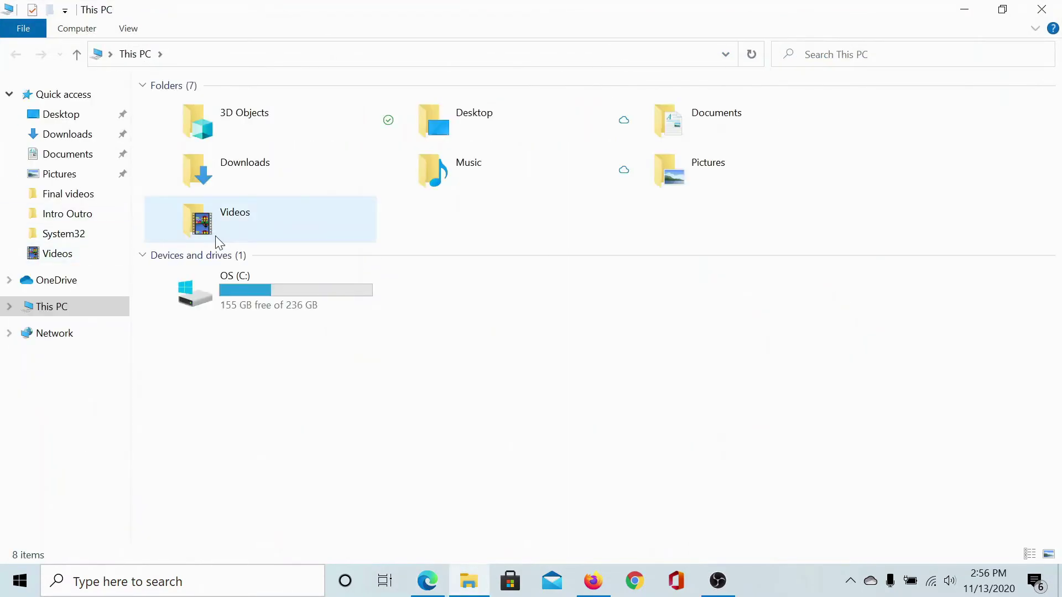
pyautogui.doubleClick(246, 308)
pyautogui.doubleClick(182, 182)
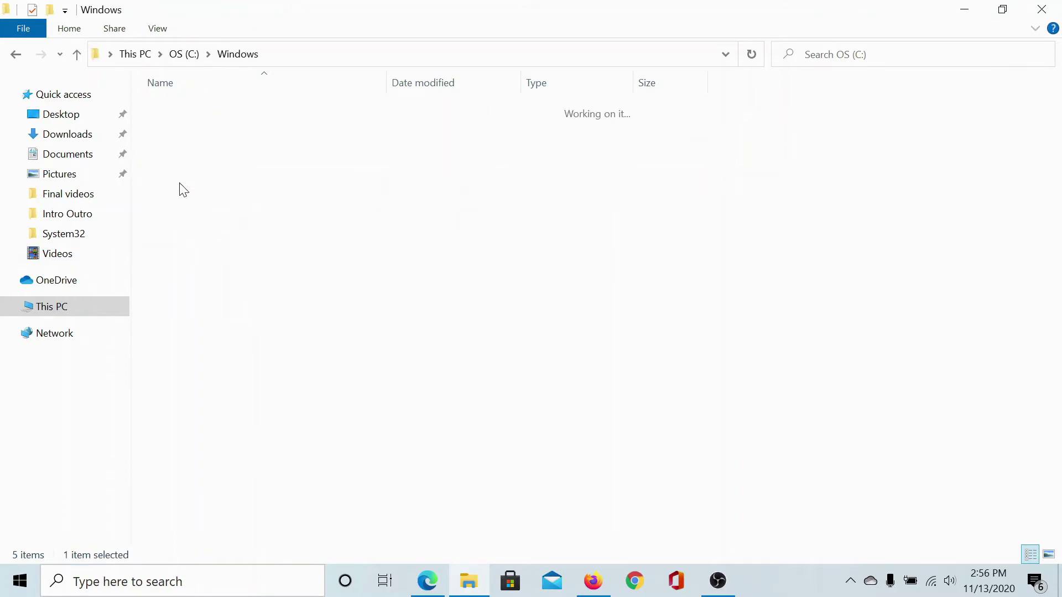
pyautogui.scroll(-8, 250, 331)
pyautogui.scroll(-14, 254, 339)
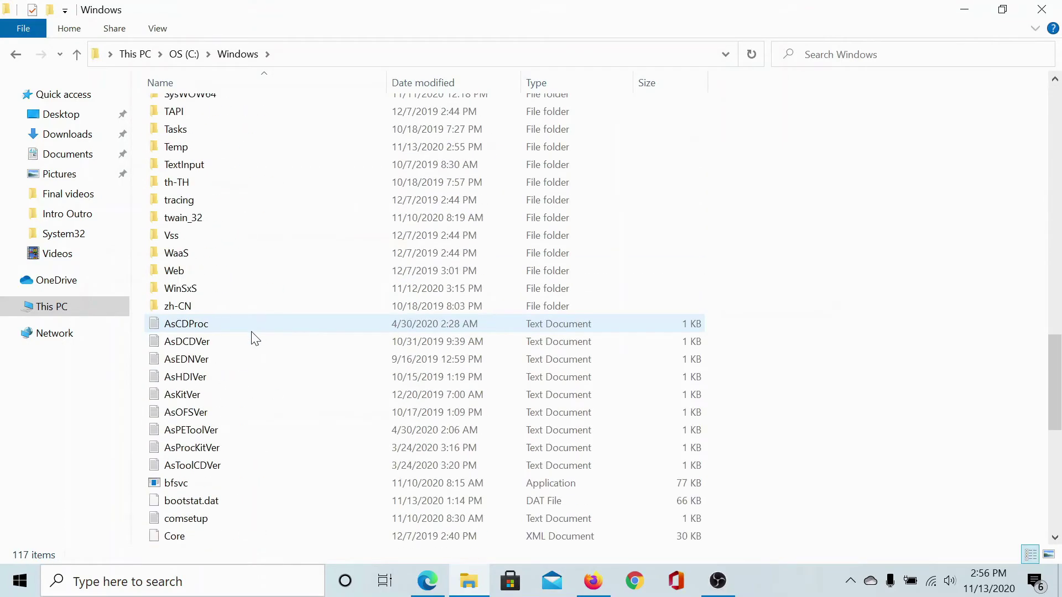
pyautogui.scroll(2, 253, 336)
pyautogui.scroll(2, 237, 285)
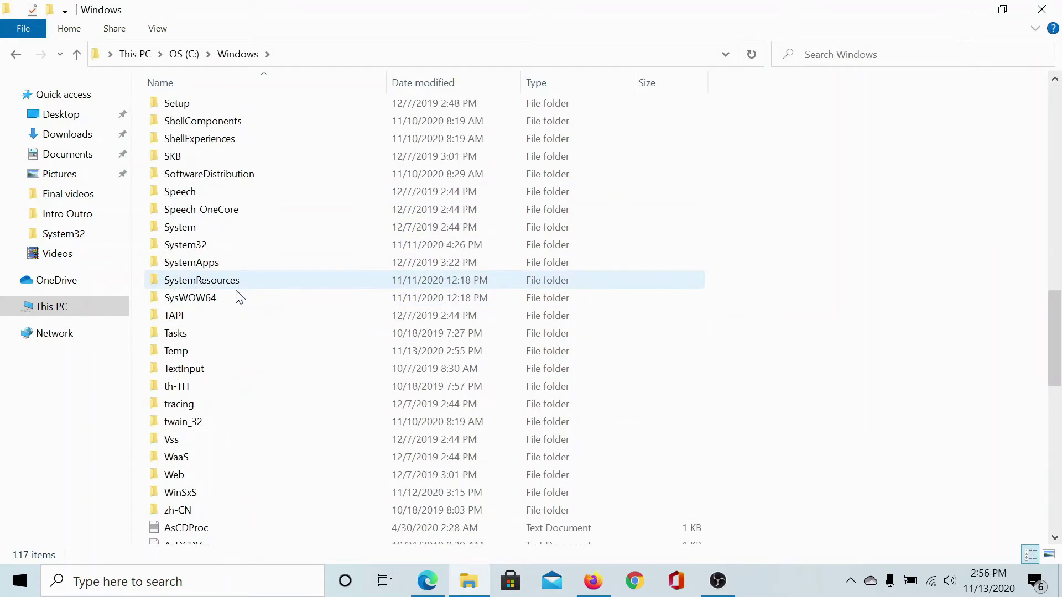
pyautogui.doubleClick(182, 492)
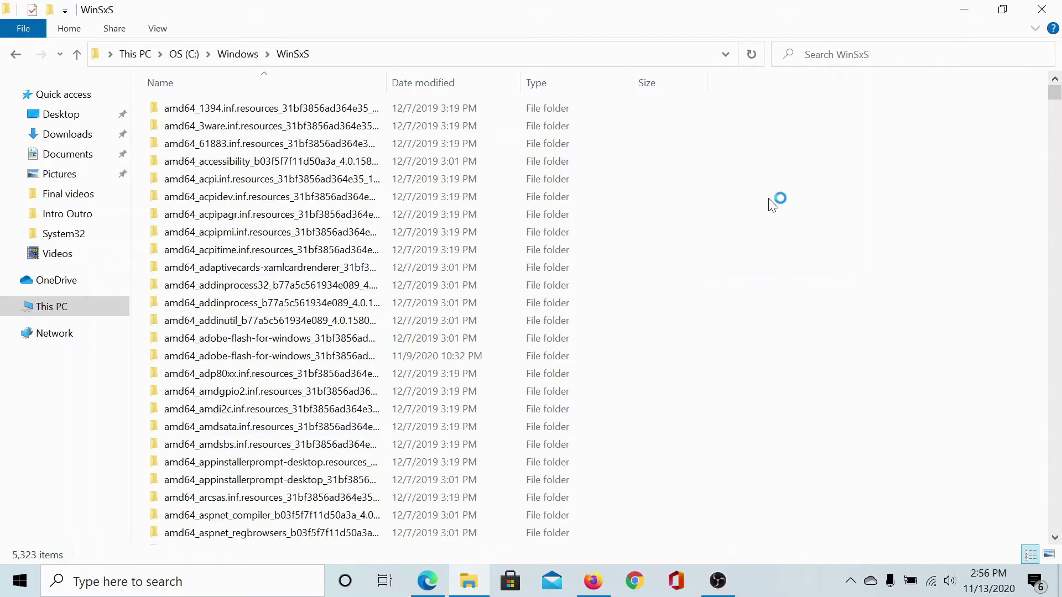
pyautogui.moveTo(1055, 103); pyautogui.dragTo(1059, 534)
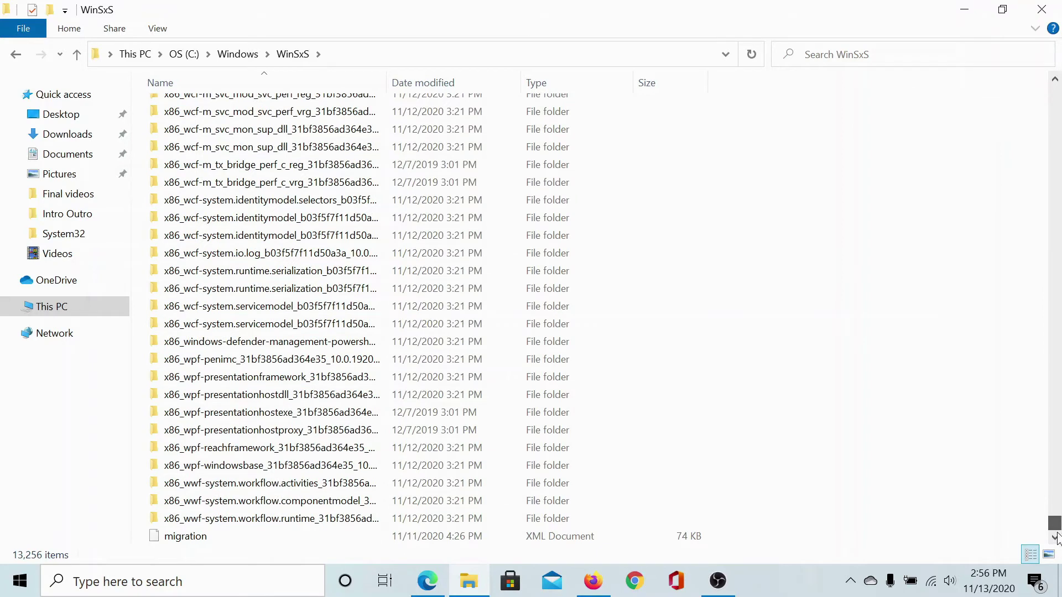
pyautogui.rightClick(183, 536)
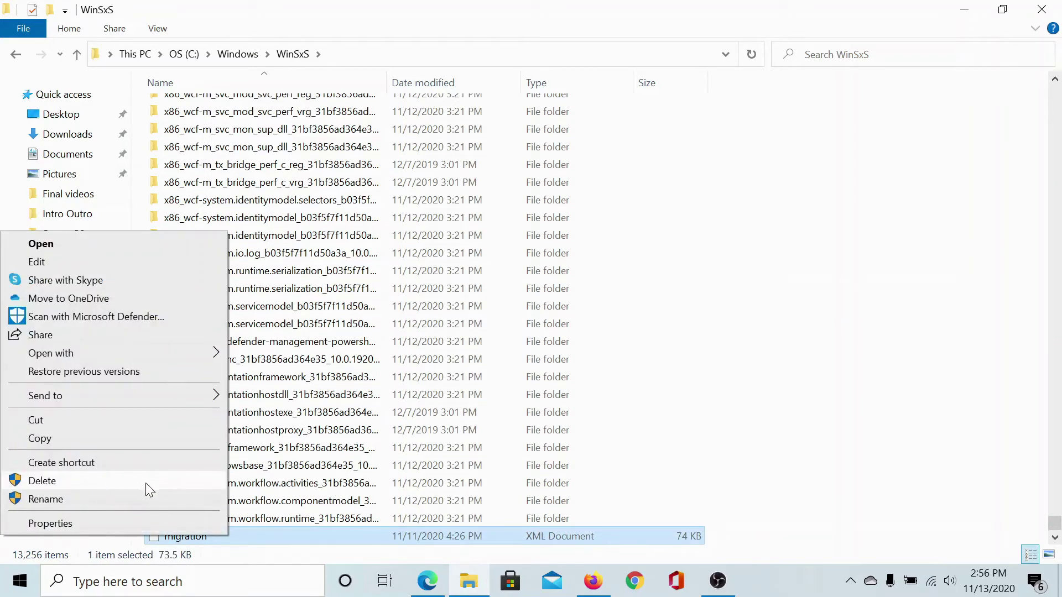
pyautogui.click(971, 285)
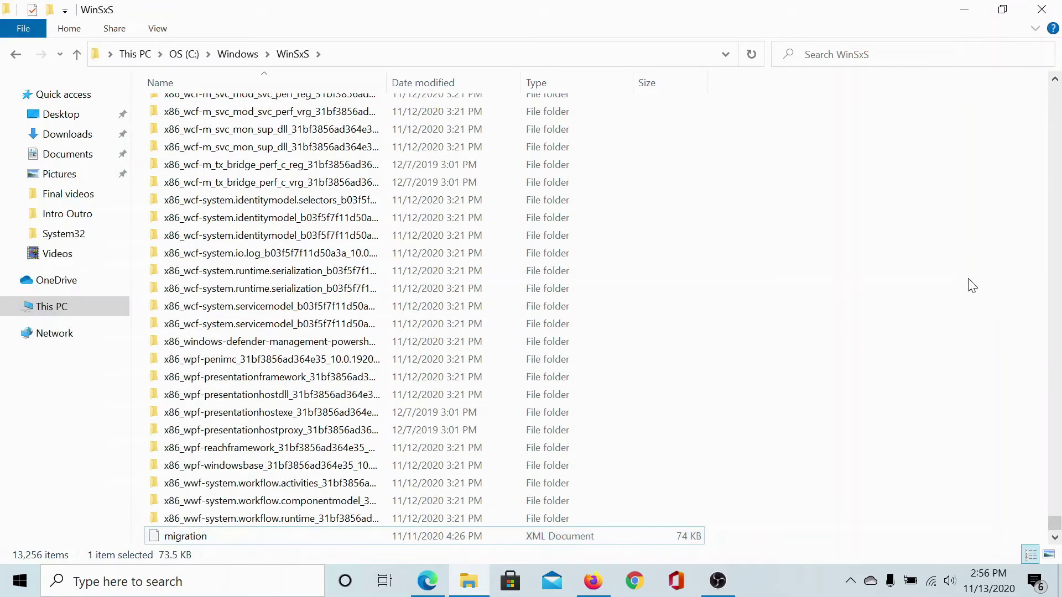
pyautogui.click(1049, 11)
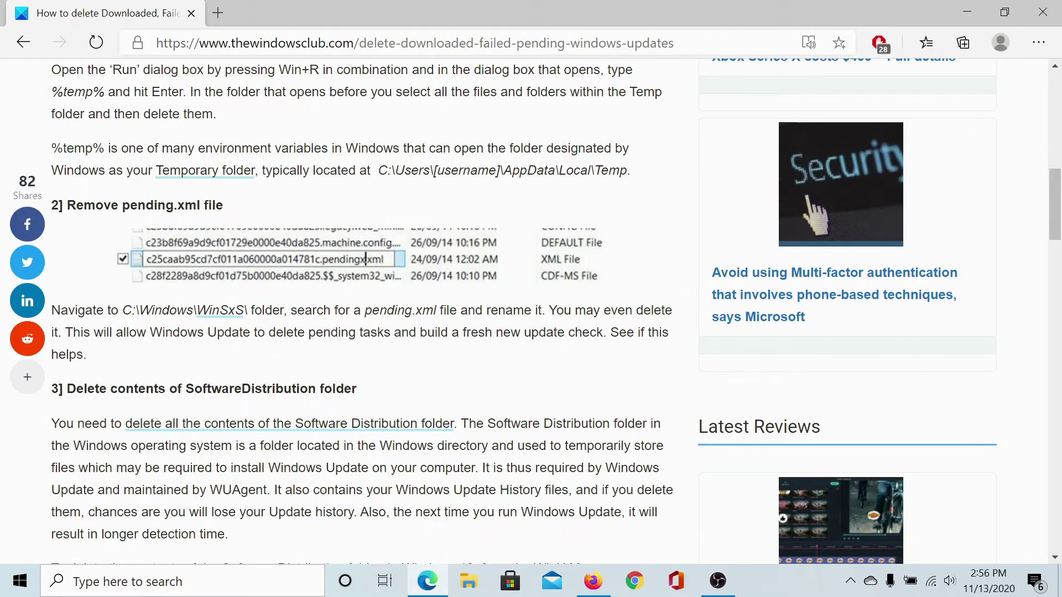
# Scroll to the net stop commands and search Windows for 'command' to find Command Prompt
pyautogui.scroll(-4, 458, 505)
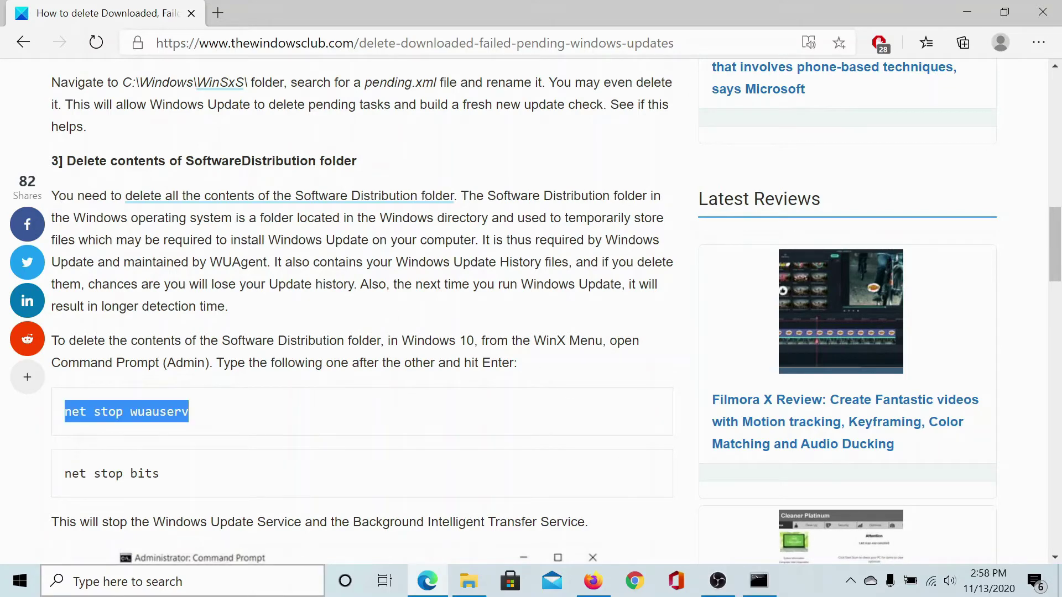
pyautogui.press('super+s')
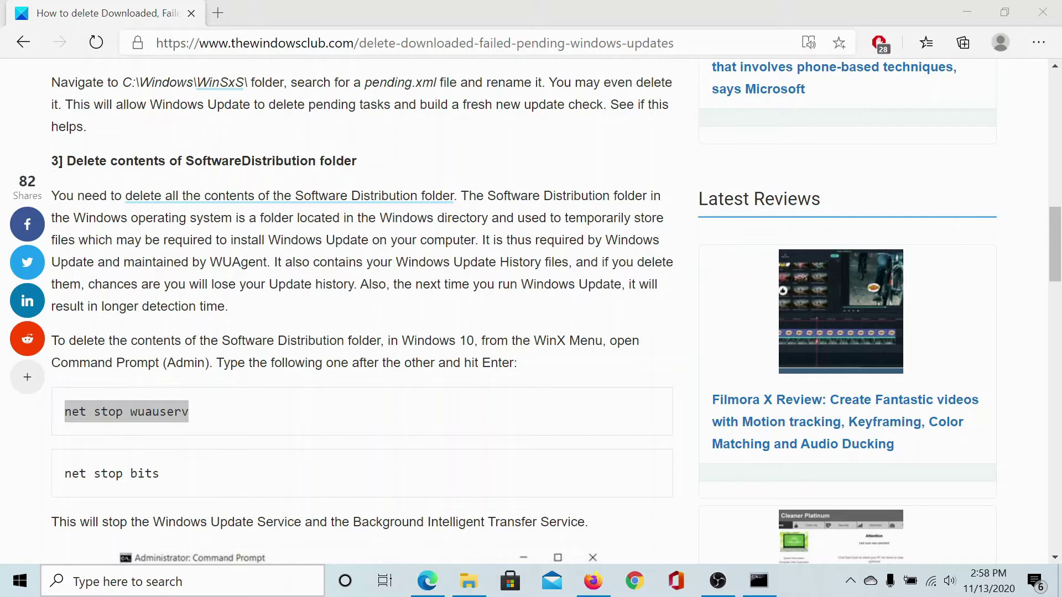
pyautogui.write('command')
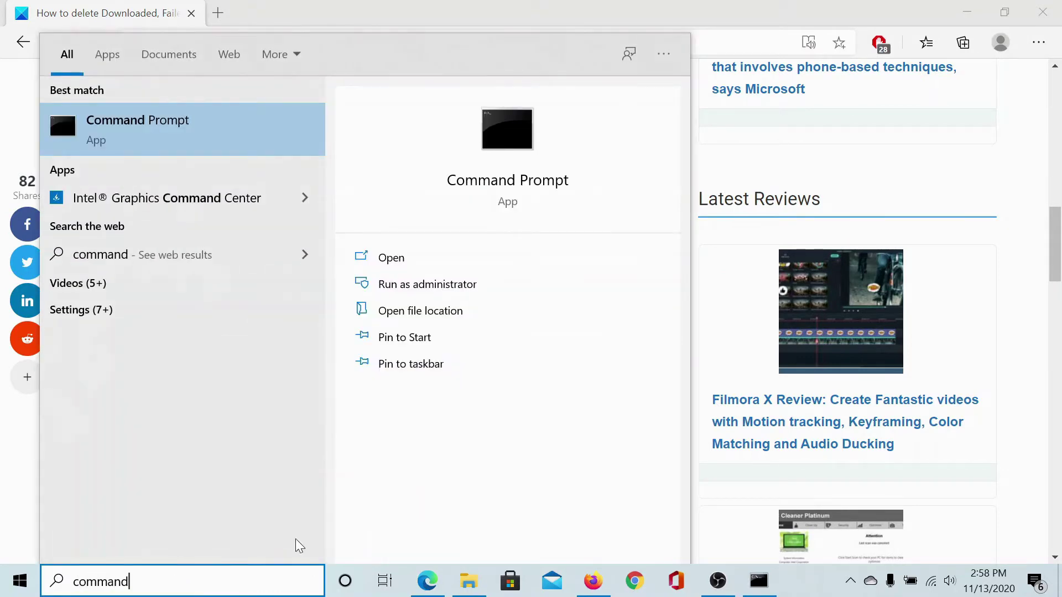
# Open Command Prompt as administrator and run 'net stop wuauserv' copied from the article
pyautogui.click(461, 286)
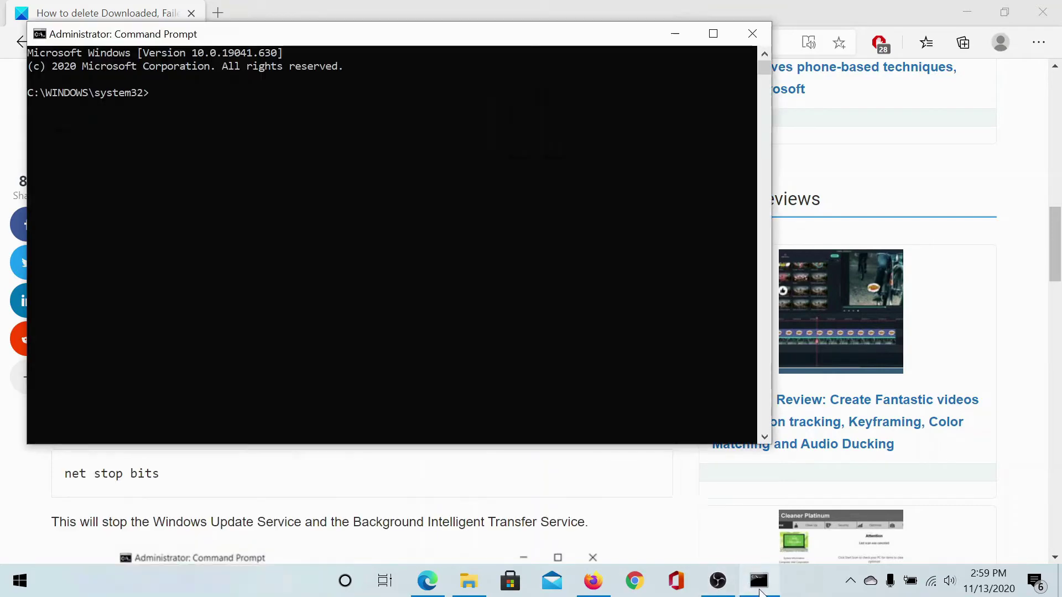
pyautogui.click(392, 484)
pyautogui.moveTo(209, 420); pyautogui.dragTo(52, 412)
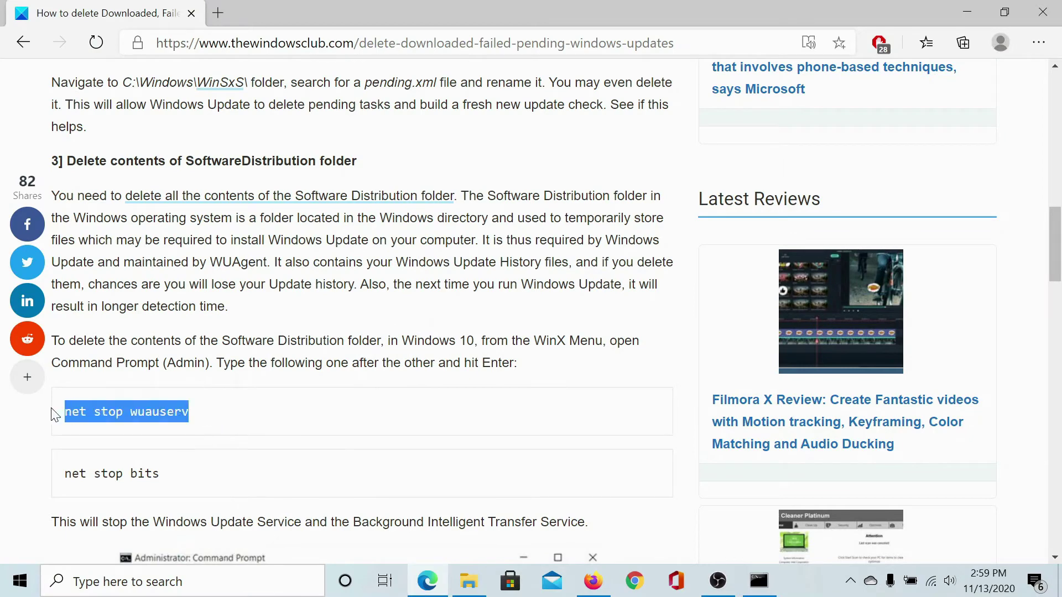
pyautogui.rightClick(140, 409)
pyautogui.click(186, 183)
pyautogui.click(759, 580)
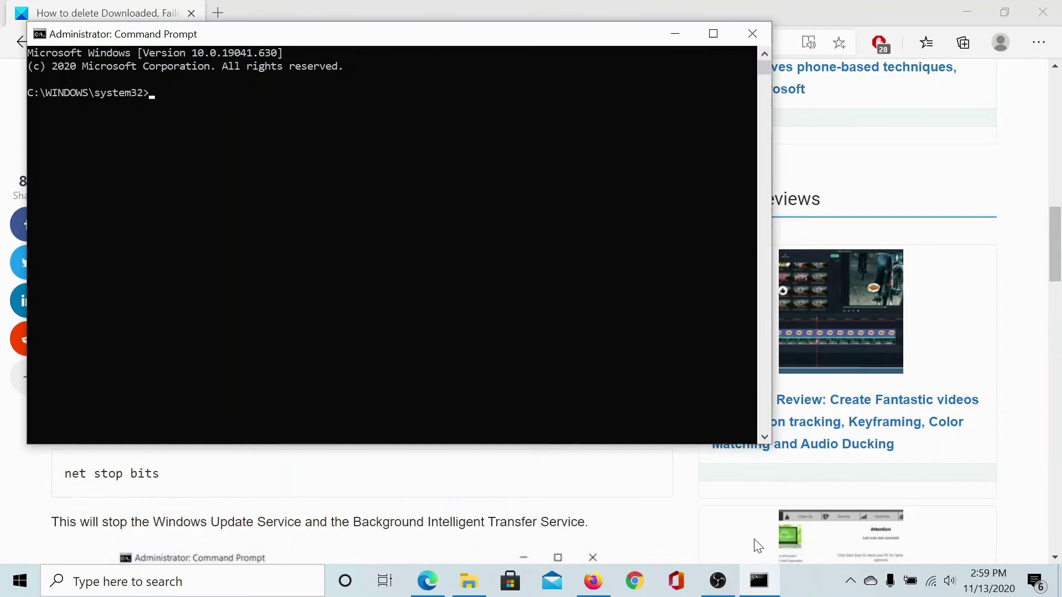
pyautogui.hotkey('ctrl', 'v')
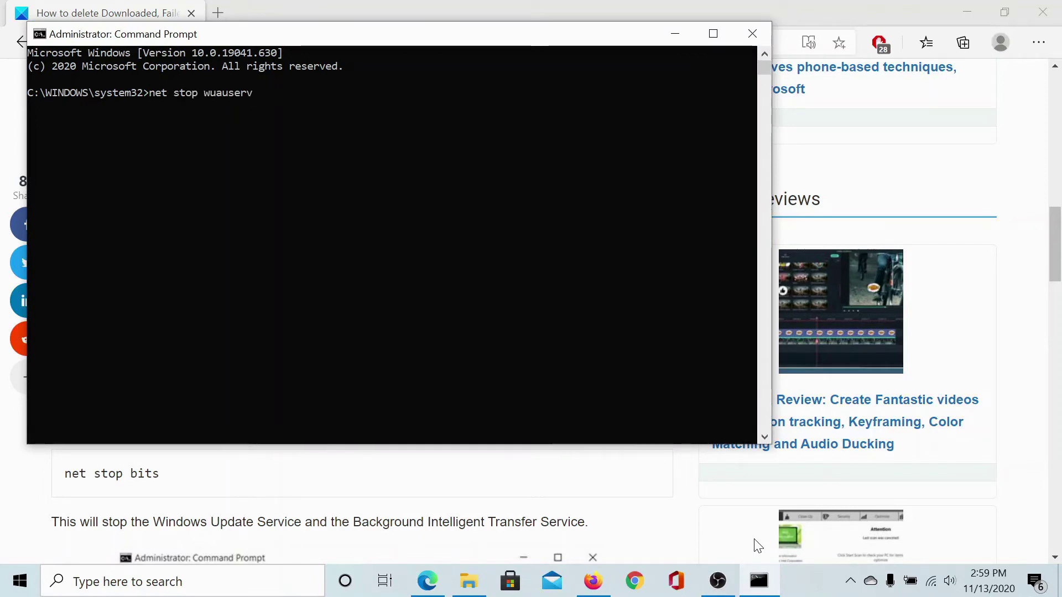
pyautogui.press('Return')
# Copy 'net stop bits' from the article and run it in the admin console
pyautogui.click(627, 16)
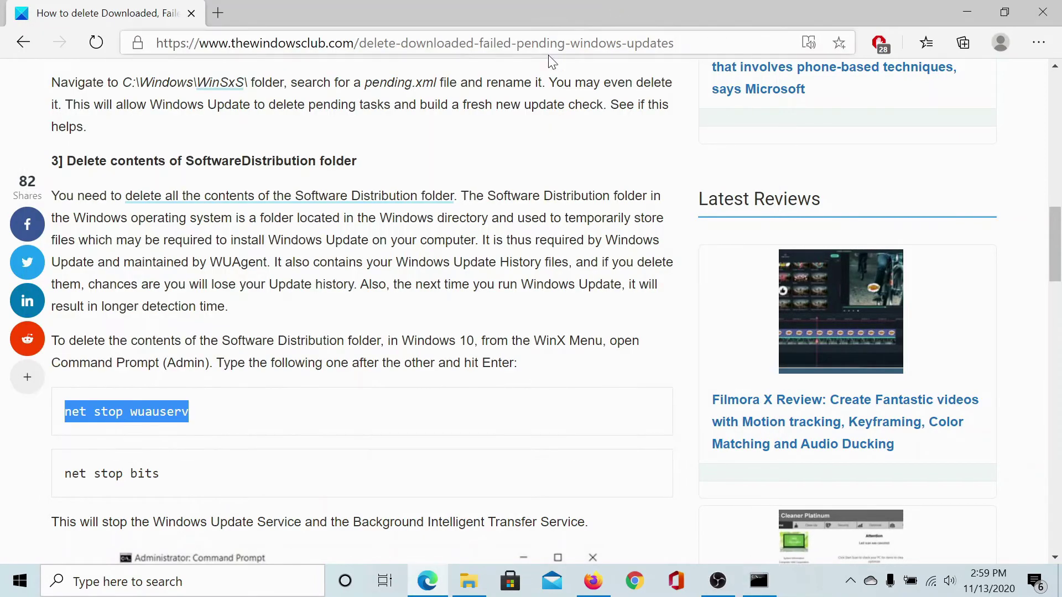
pyautogui.moveTo(223, 473); pyautogui.dragTo(55, 474)
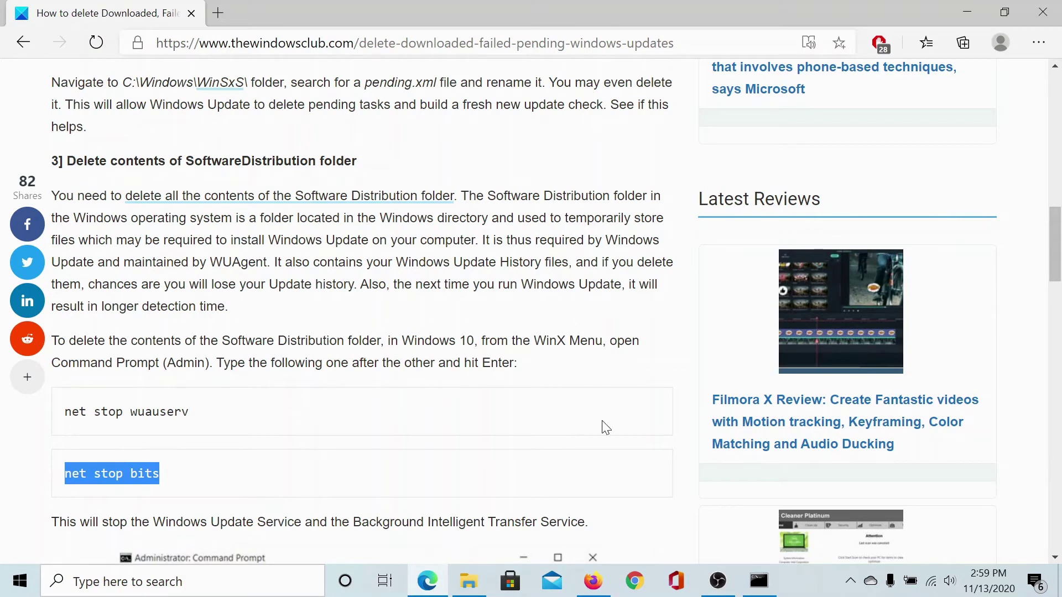
pyautogui.click(759, 580)
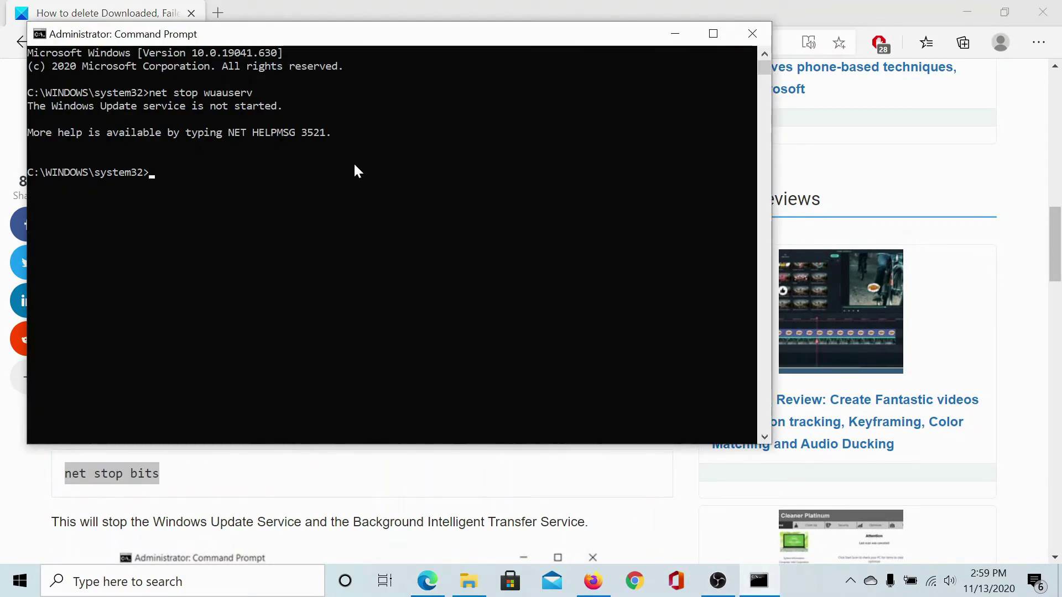
pyautogui.rightClick(355, 166)
pyautogui.press('Return')
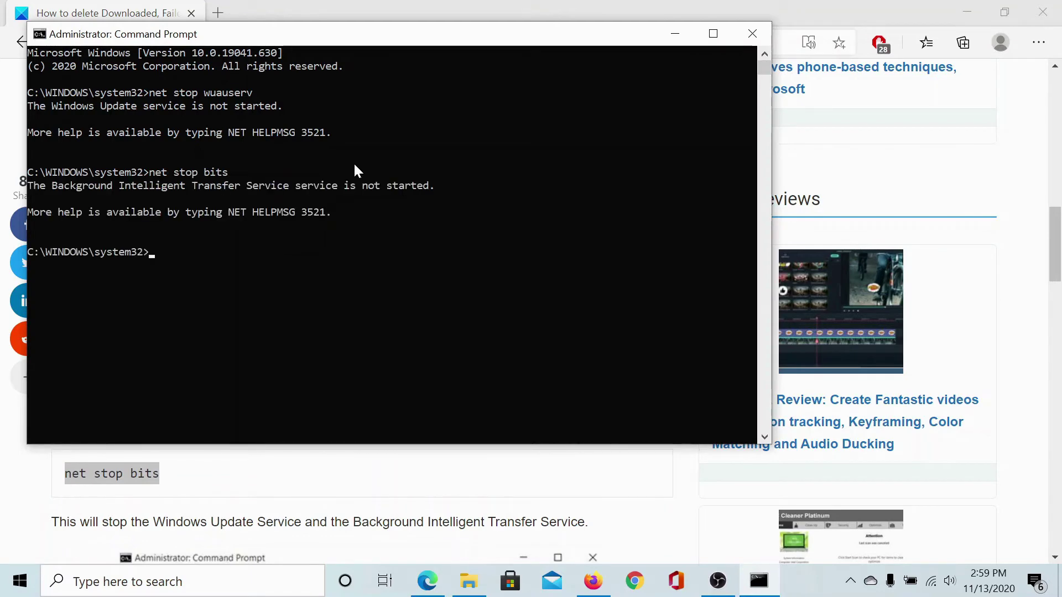
pyautogui.click(411, 6)
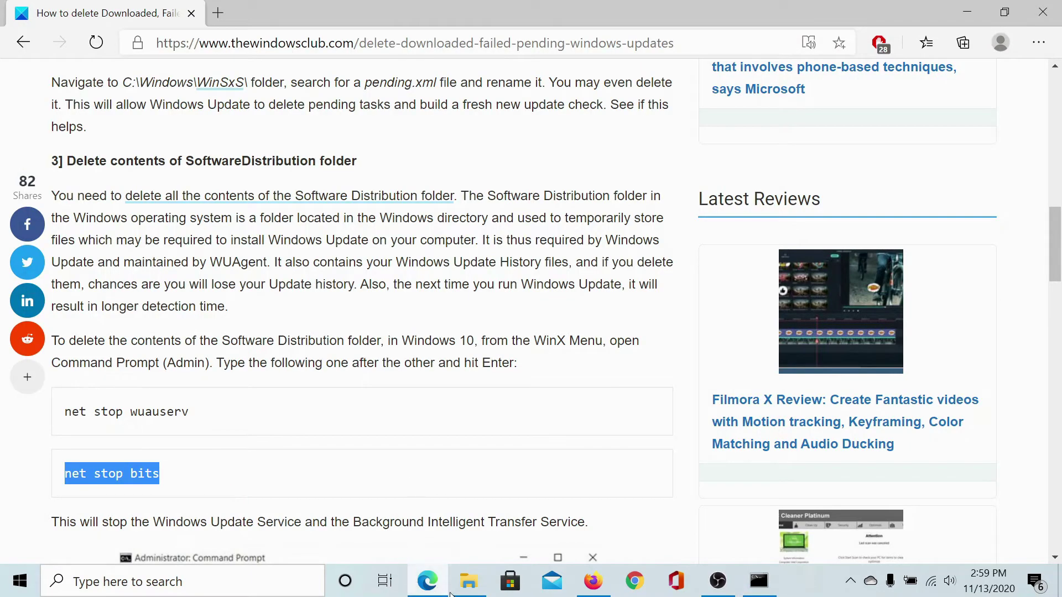
# Browse in File Explorer to C:\Windows\SoftwareDistribution
pyautogui.click(469, 581)
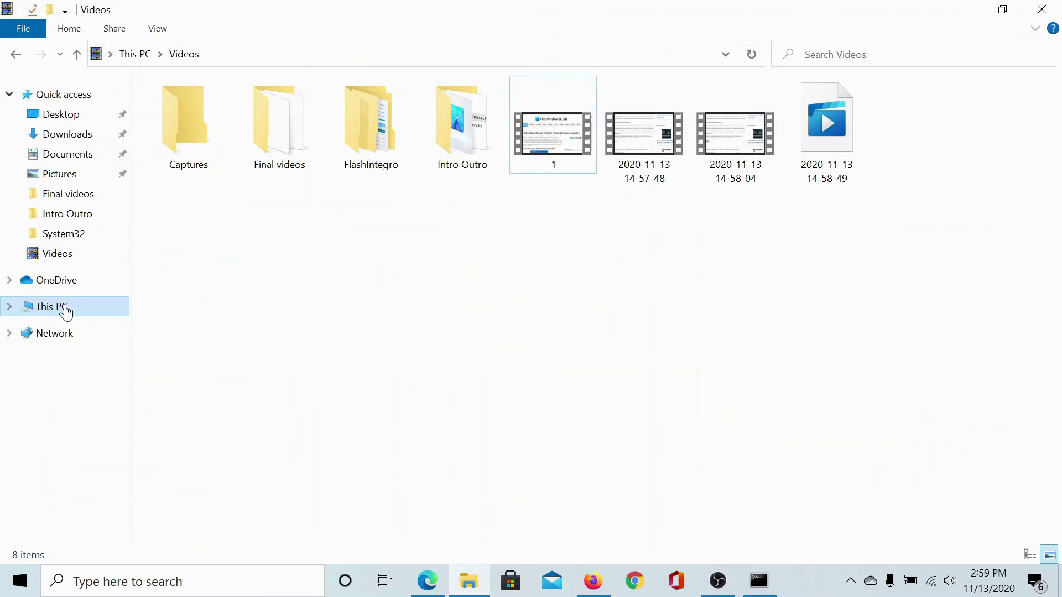
pyautogui.click(67, 308)
pyautogui.doubleClick(264, 294)
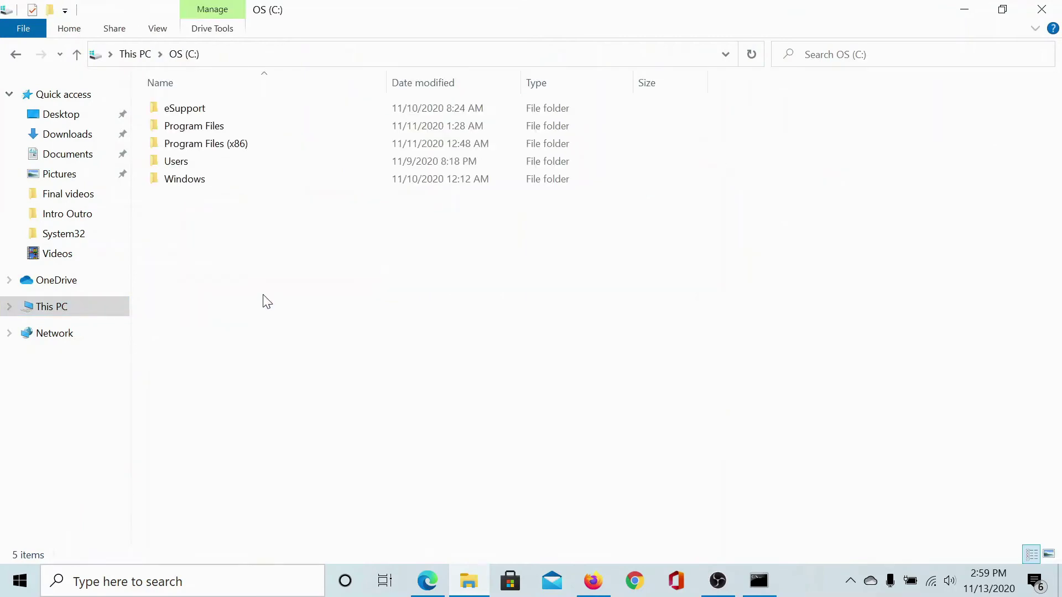
pyautogui.doubleClick(209, 185)
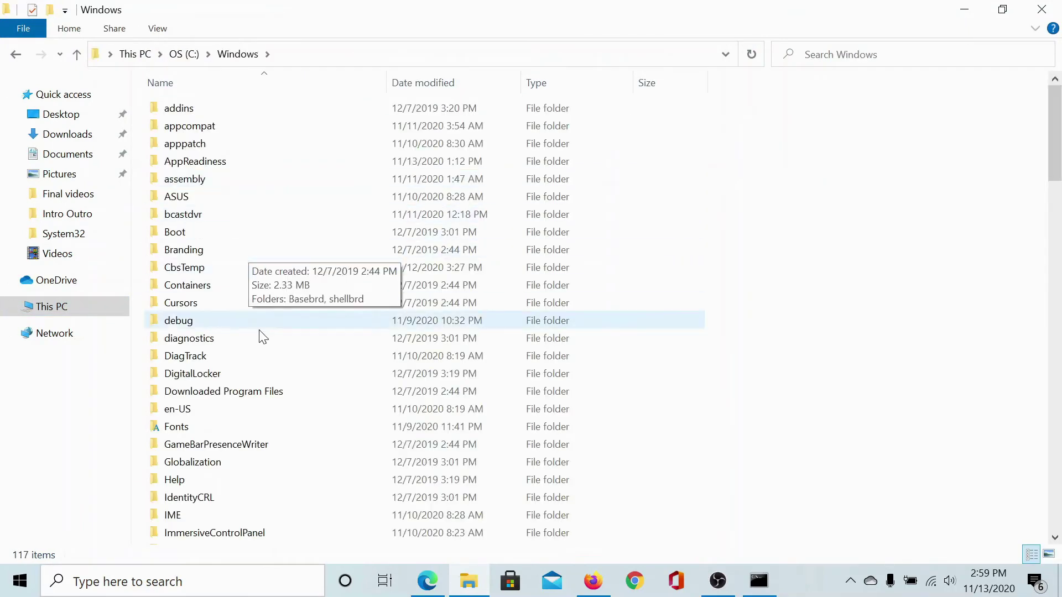
pyautogui.scroll(-7, 263, 337)
pyautogui.scroll(-8, 263, 337)
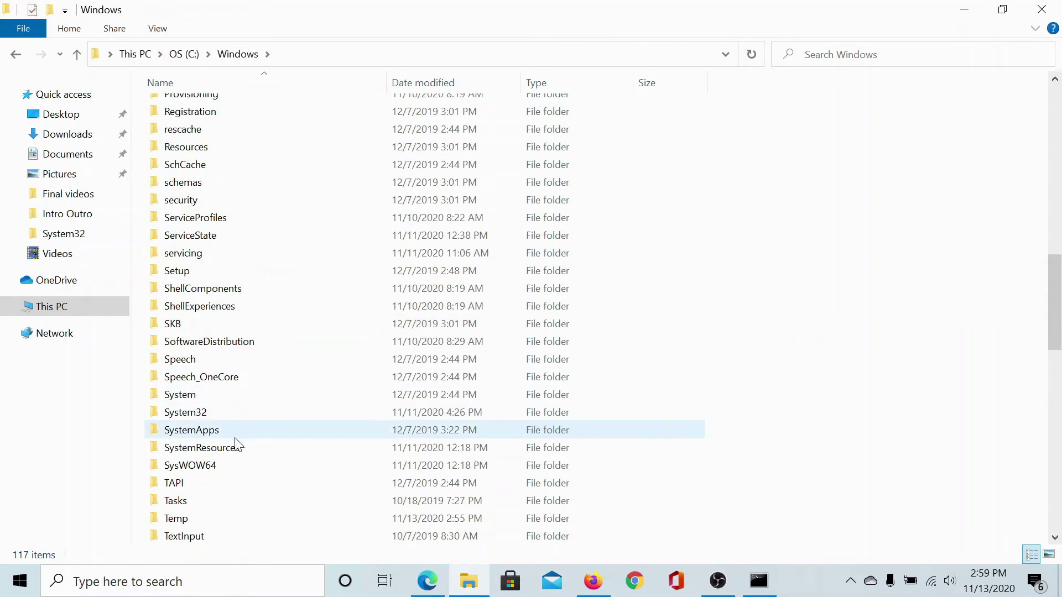
pyautogui.doubleClick(234, 347)
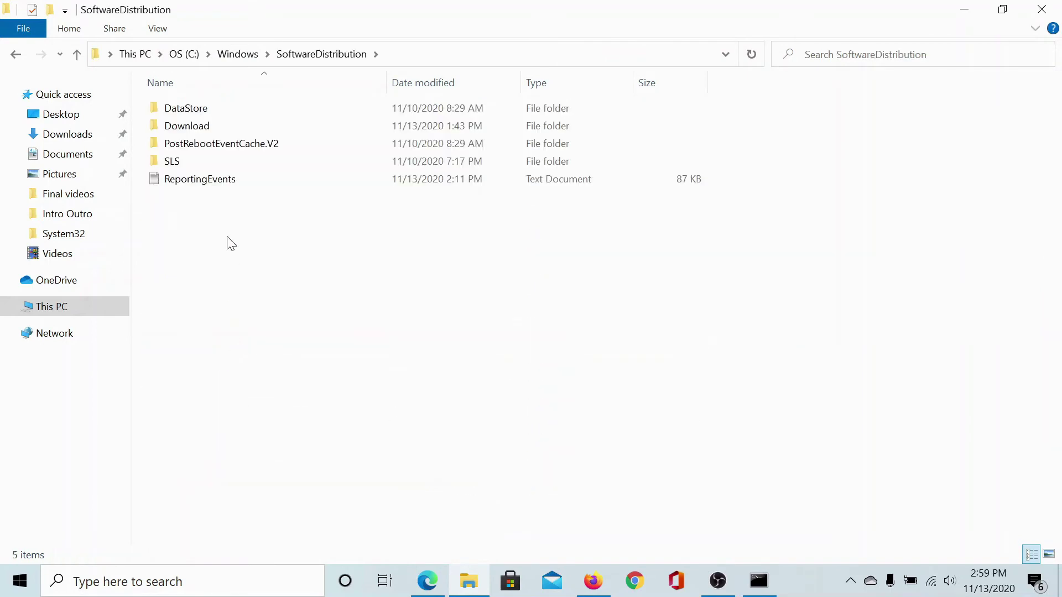
# Delete all five items in SoftwareDistribution, granting administrator permission
pyautogui.moveTo(229, 205); pyautogui.dragTo(205, 88)
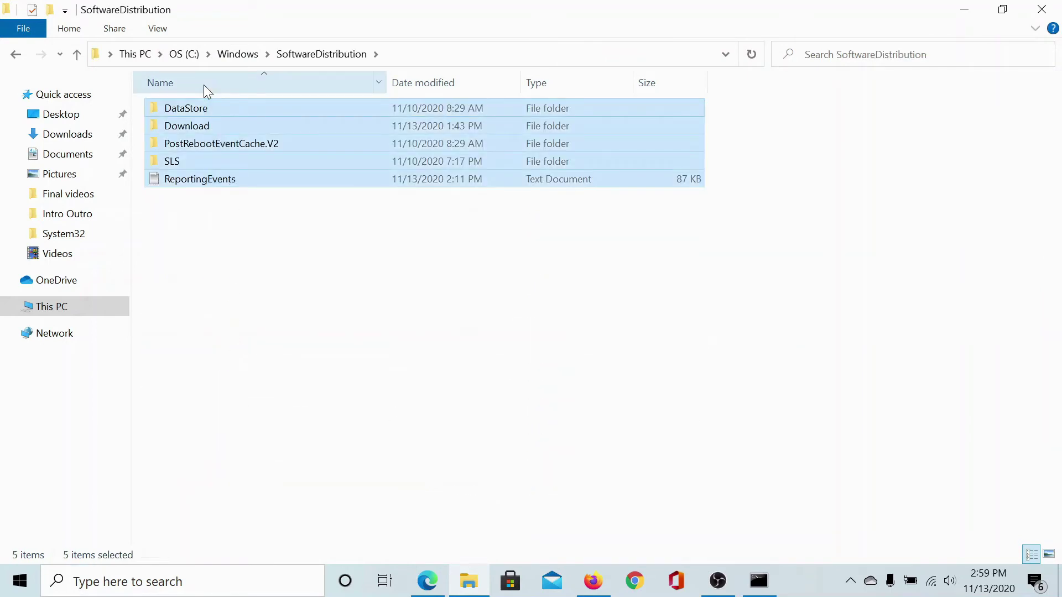
pyautogui.press('Delete')
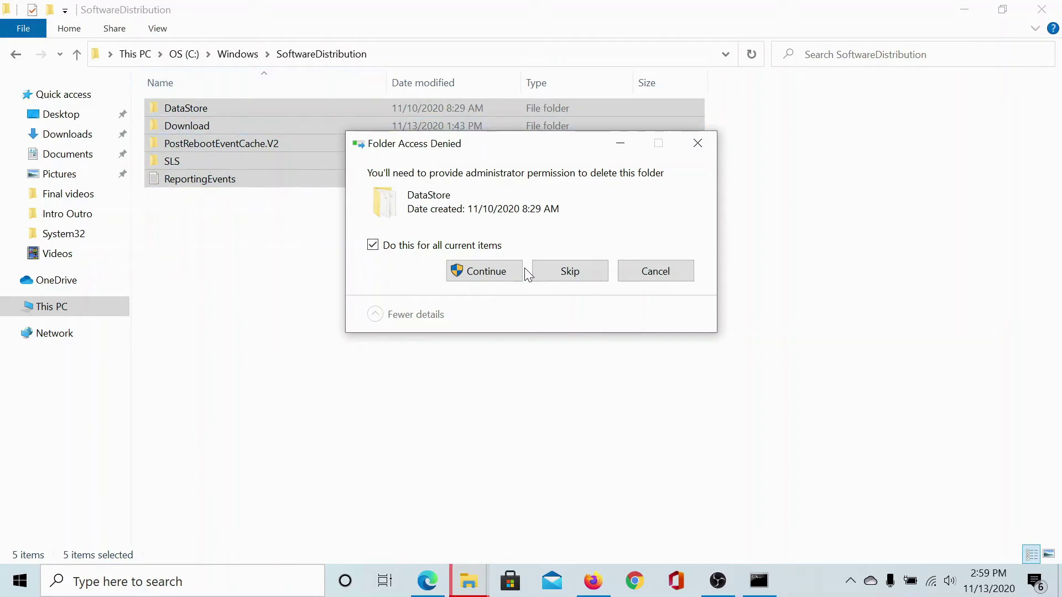
pyautogui.click(506, 273)
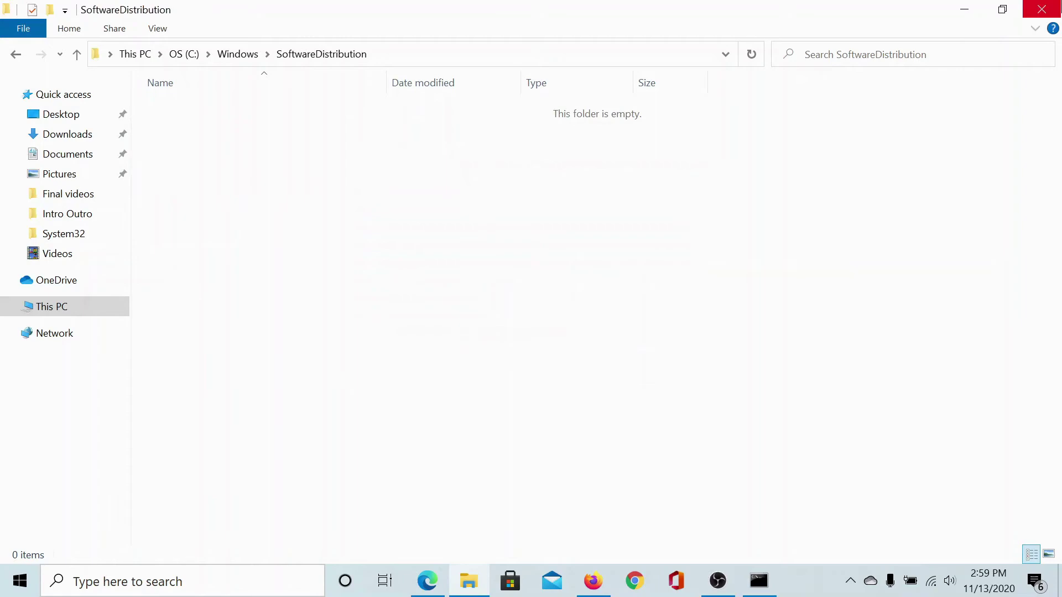
# Copy 'net start wuauserv' from the article and run it in the admin Command Prompt
pyautogui.hotkey('alt', 'Tab')
pyautogui.scroll(-12, 539, 436)
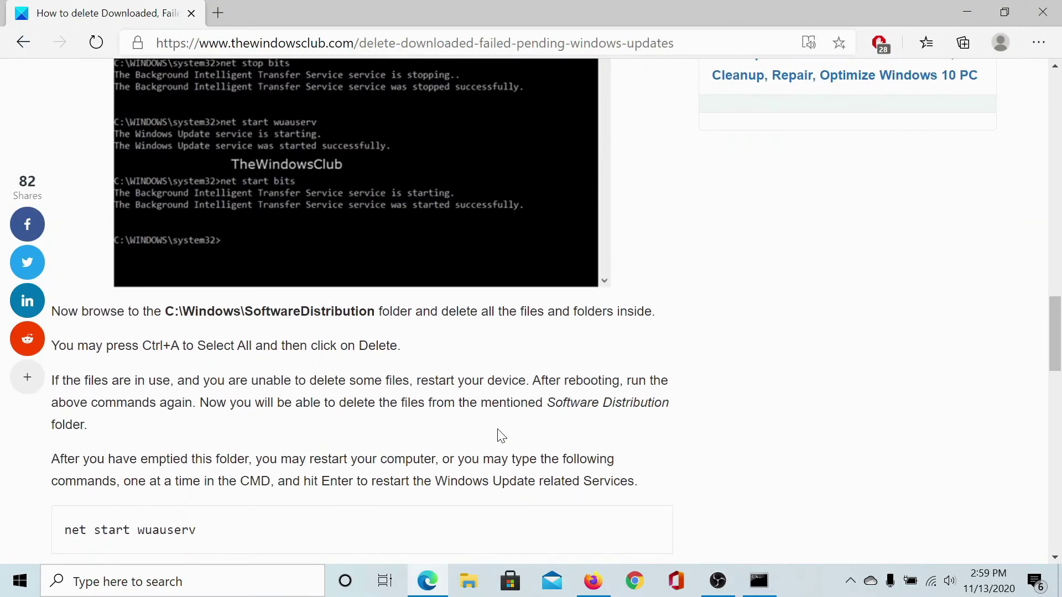
pyautogui.moveTo(242, 381); pyautogui.dragTo(52, 376)
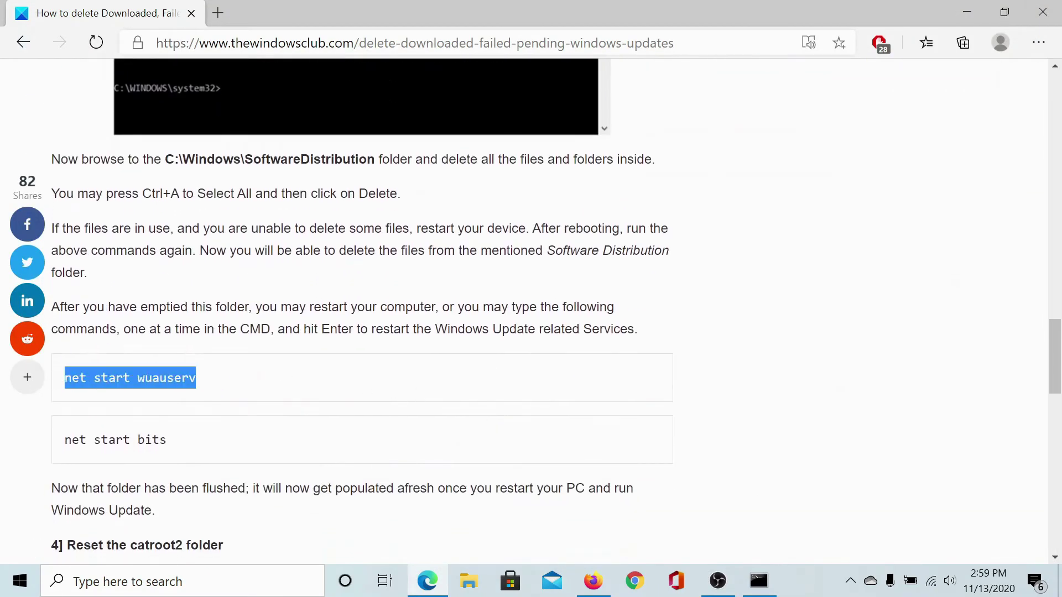
pyautogui.rightClick(104, 375)
pyautogui.click(221, 148)
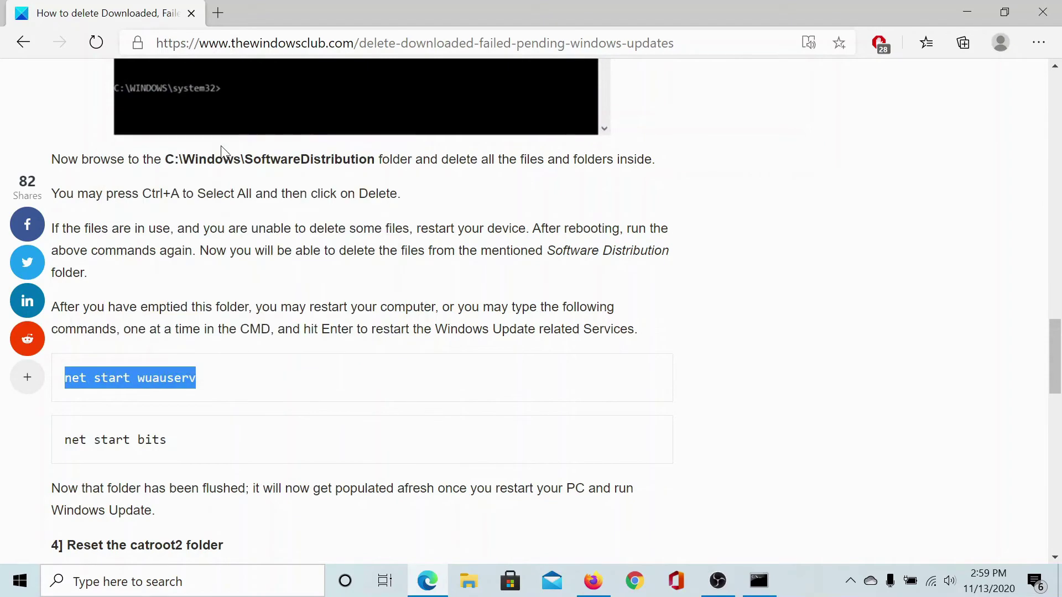
pyautogui.click(774, 570)
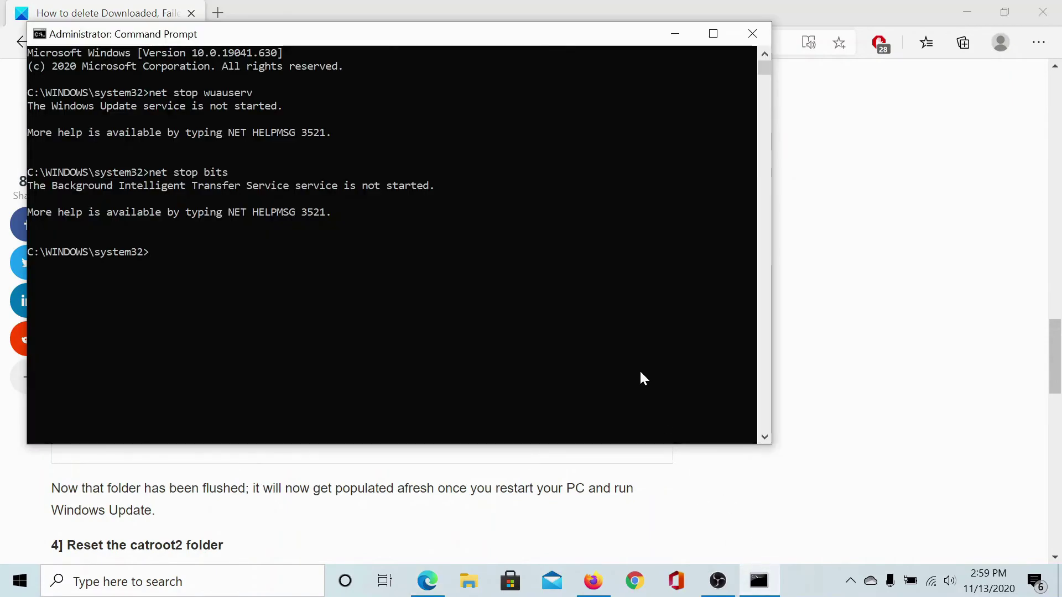
pyautogui.hotkey('ctrl', 'v')
pyautogui.press('Return')
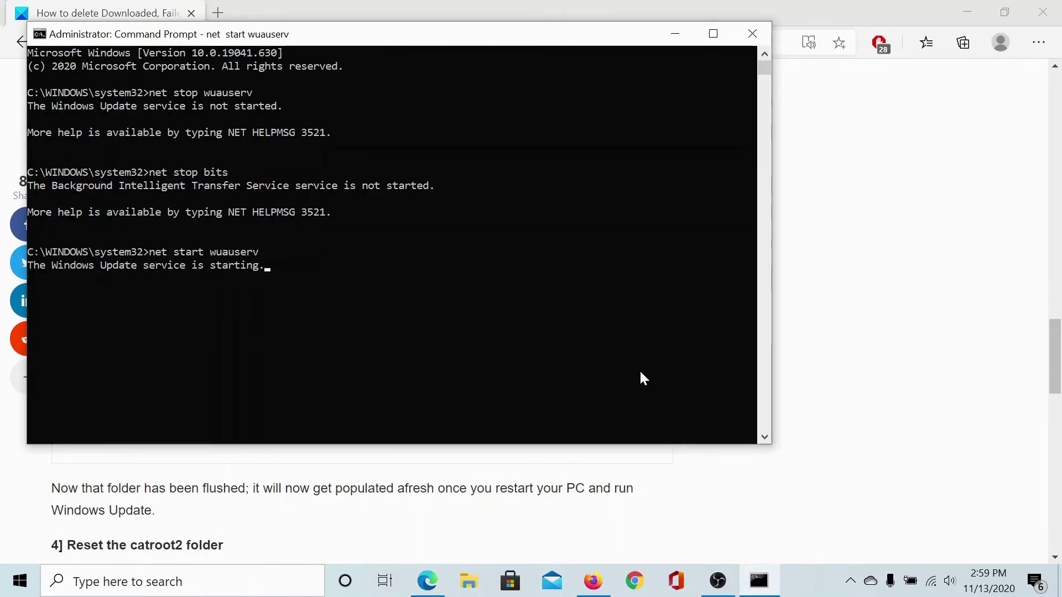
# Copy 'net start bits' from the article and run it in the admin console
pyautogui.click(522, 503)
pyautogui.moveTo(169, 440); pyautogui.dragTo(64, 440)
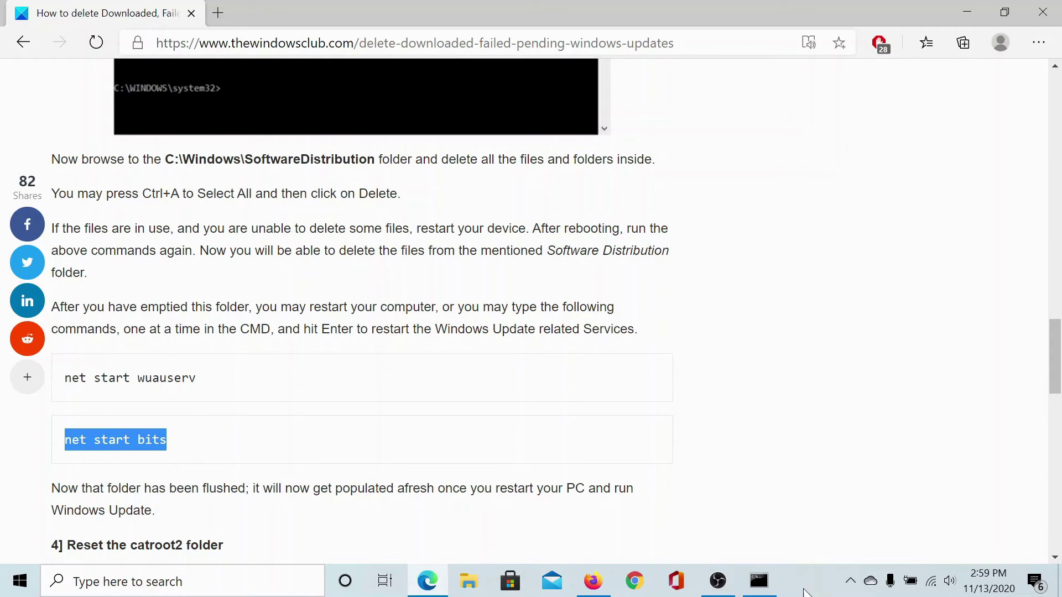
pyautogui.click(761, 590)
pyautogui.hotkey('ctrl', 'v')
pyautogui.press('Return')
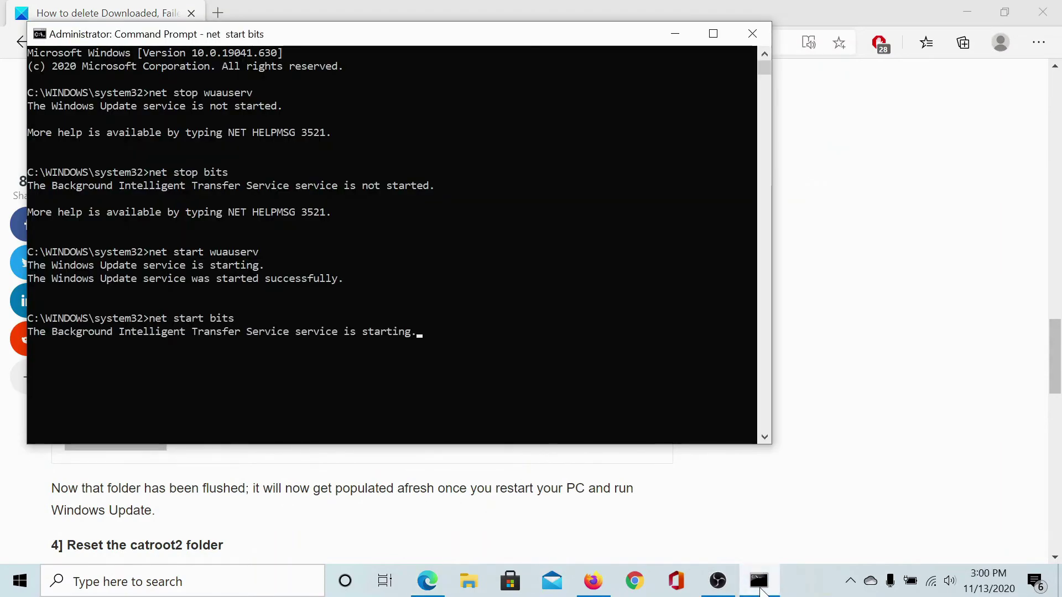
pyautogui.click(760, 590)
pyautogui.scroll(-7, 696, 259)
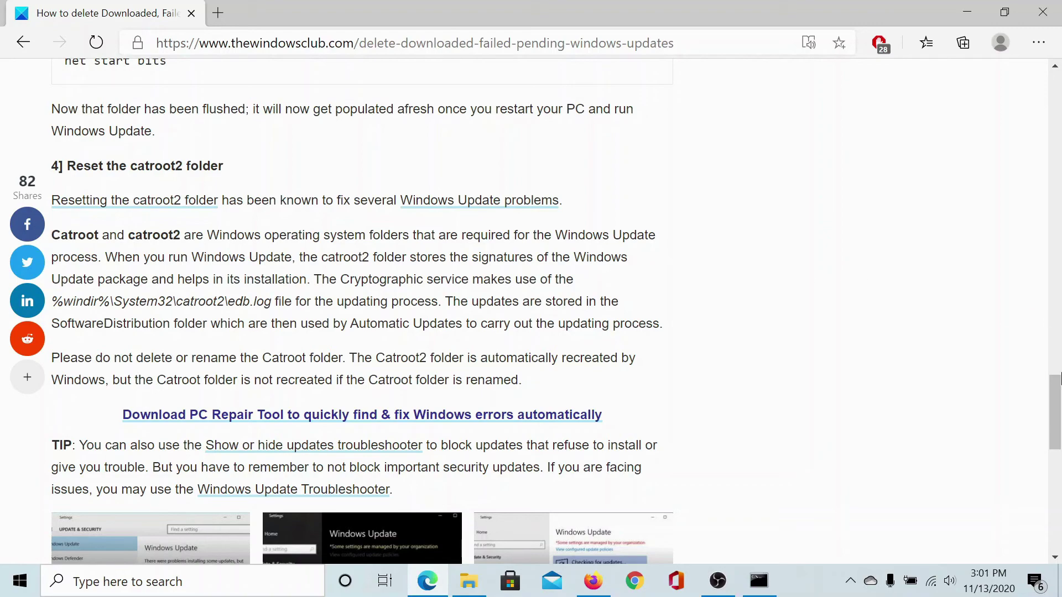
# Drag the browser scrollbar to the top so the article's title shows
pyautogui.moveTo(1055, 412); pyautogui.dragTo(1061, 54)
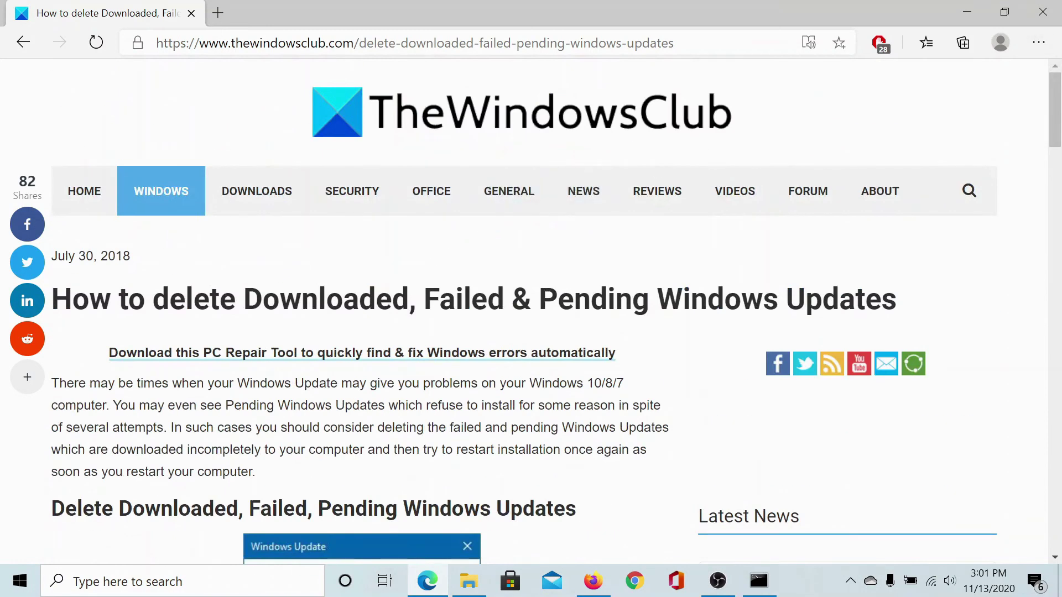